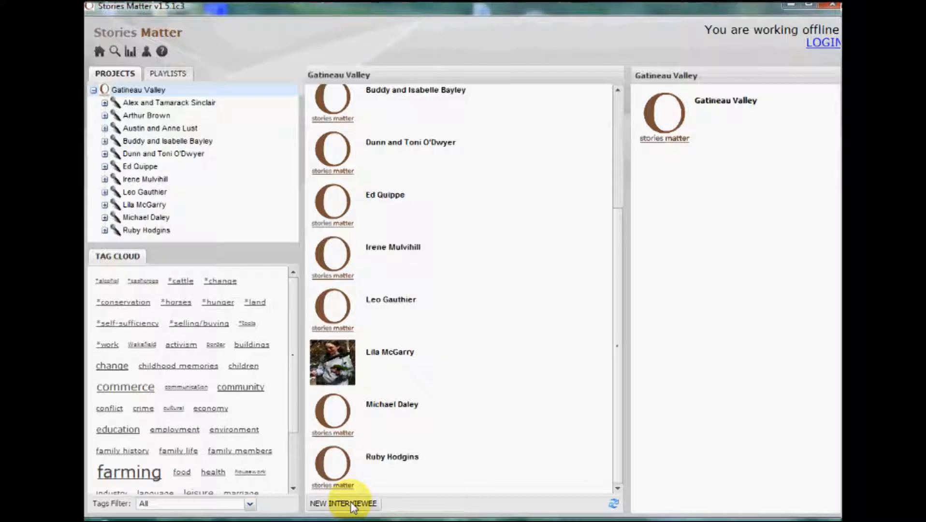
Add a new interviewee to the Gatineau Valley project, entering the interviewee's full name, and save the entry
click(352, 506)
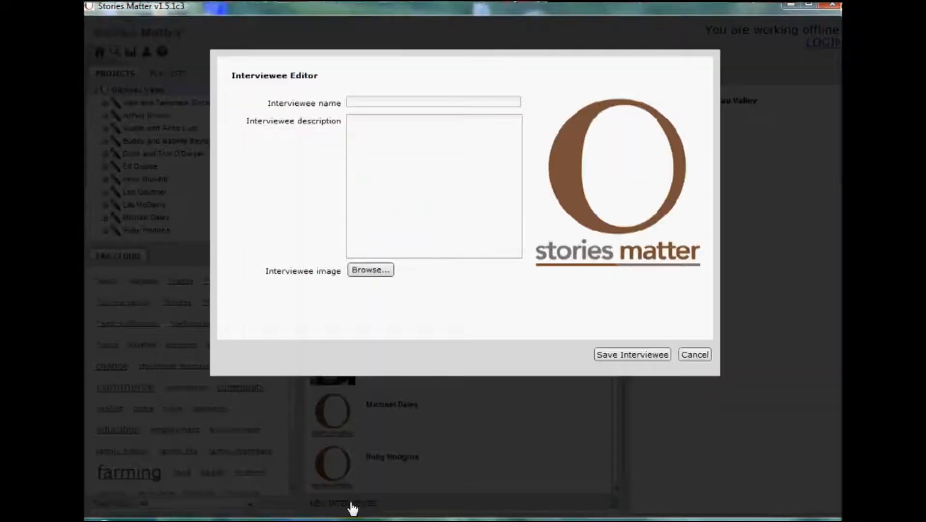
click(394, 102)
text(John Smith)
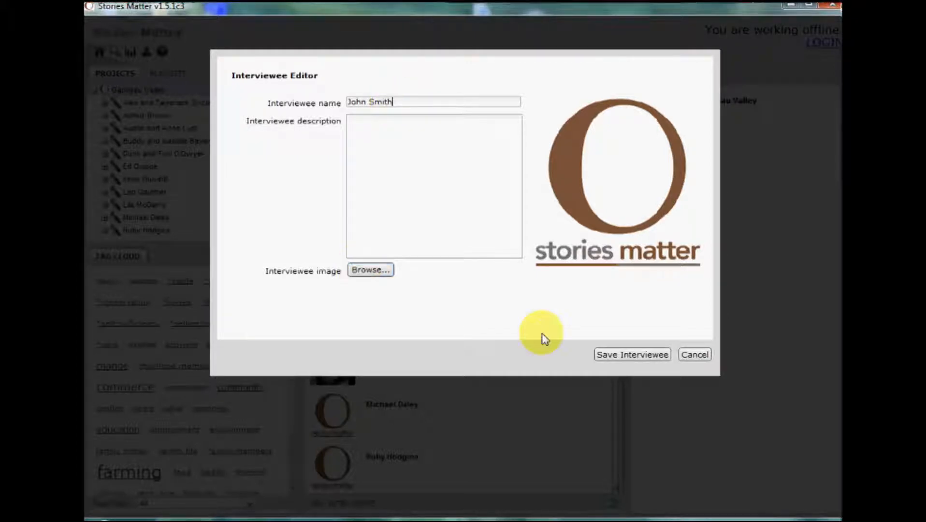
click(655, 358)
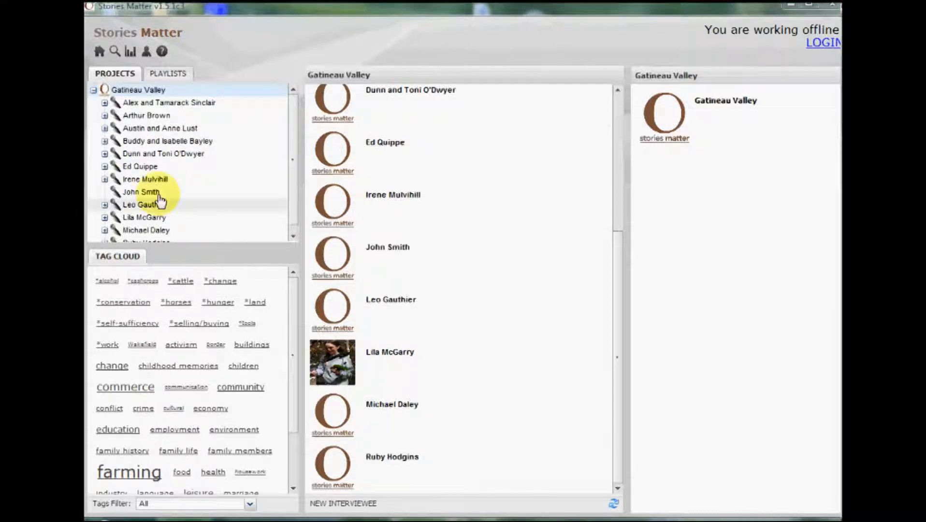
Start a new session for the new interviewee, naming it with the interviewee's name followed by "- Session 01 - Tape 32, Side A"
click(145, 192)
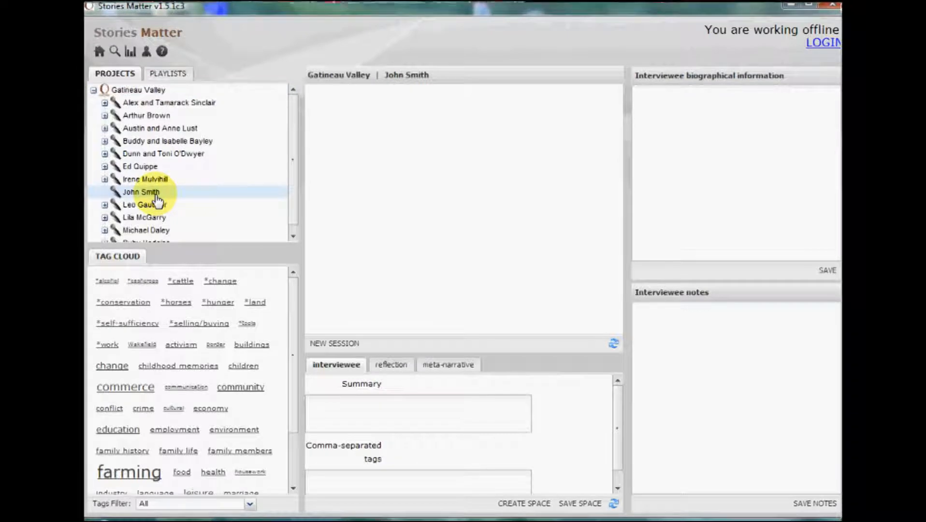
click(329, 345)
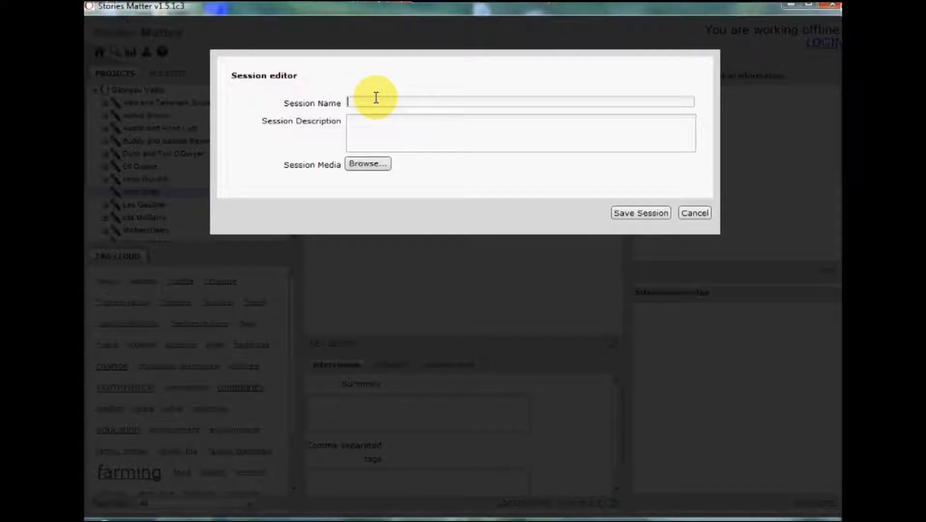
text(John Smi)
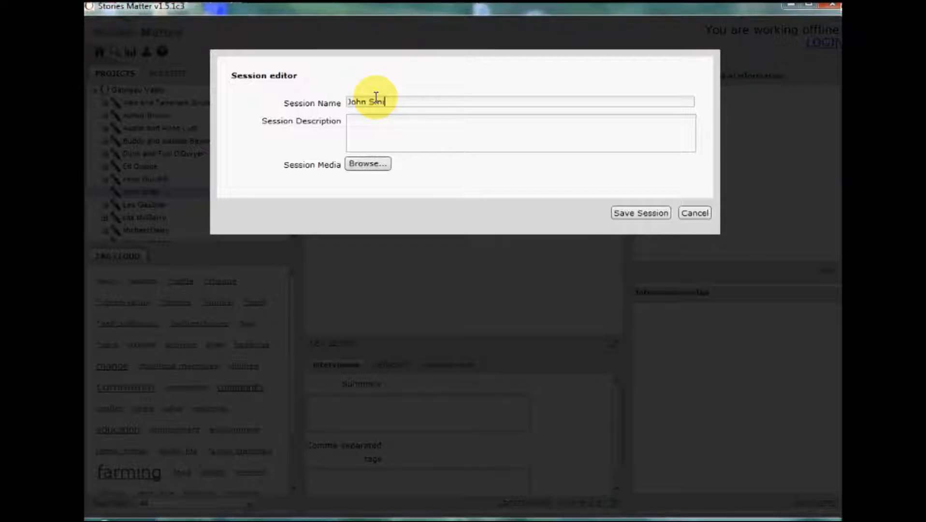
text(th - Ses)
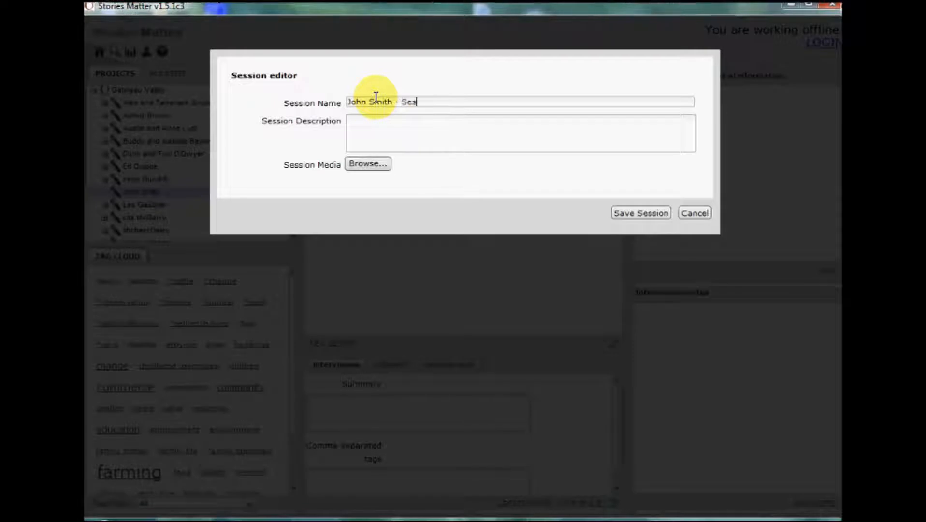
text(sion 01 -)
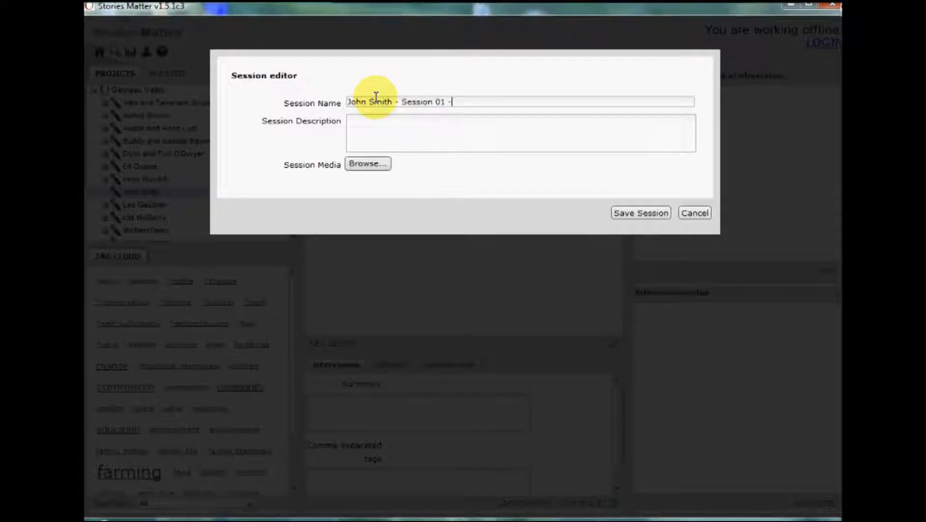
text( Tape 32, Side A)
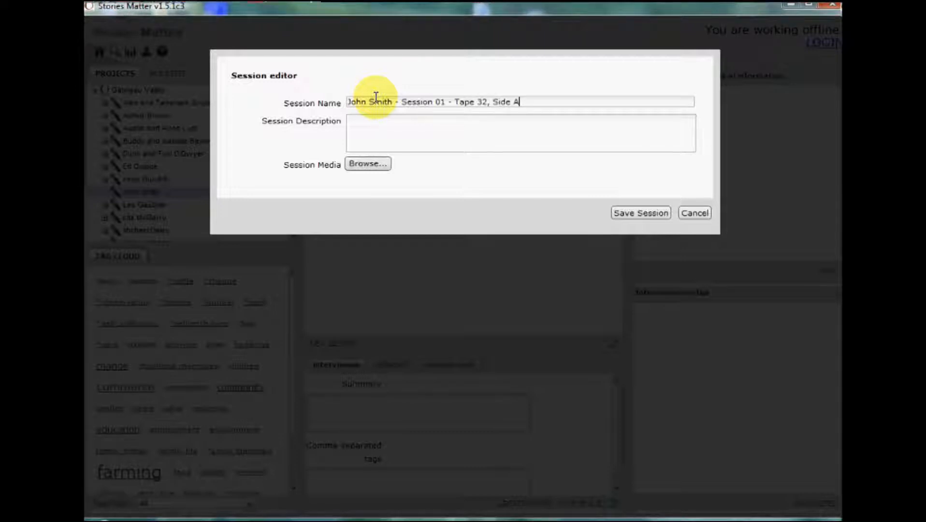
Attach the desktop MP3 "01 French Suite for keyboard No. 1 in D minor, BWV 812" as the session media and save the session
click(368, 164)
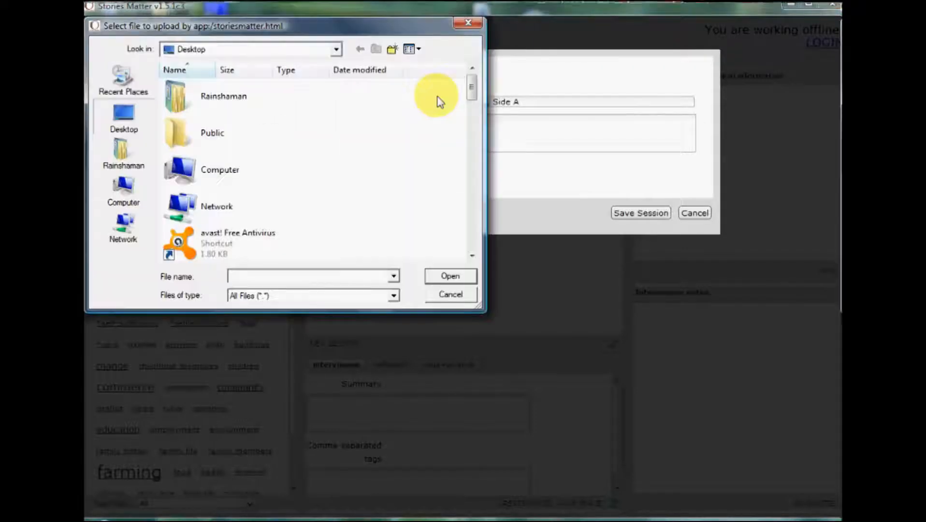
drag(471, 87, 471, 173)
click(261, 167)
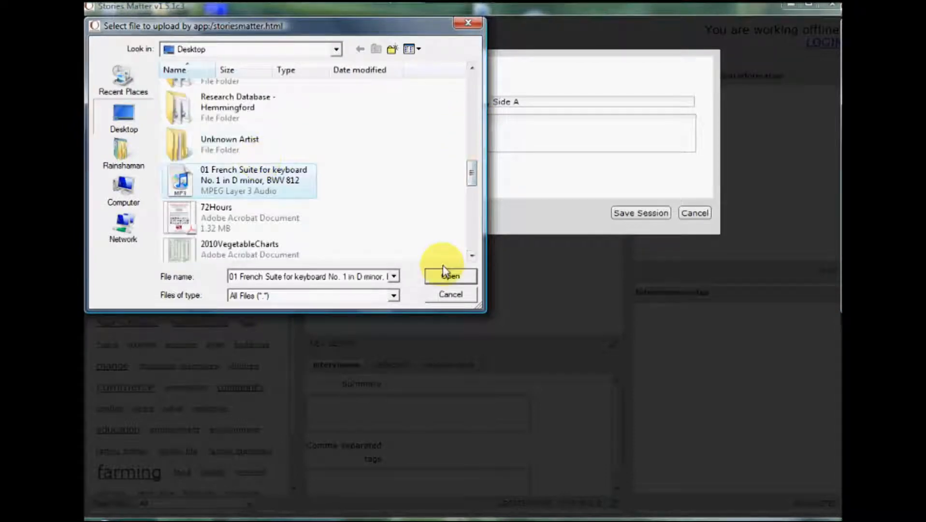
click(448, 276)
click(654, 220)
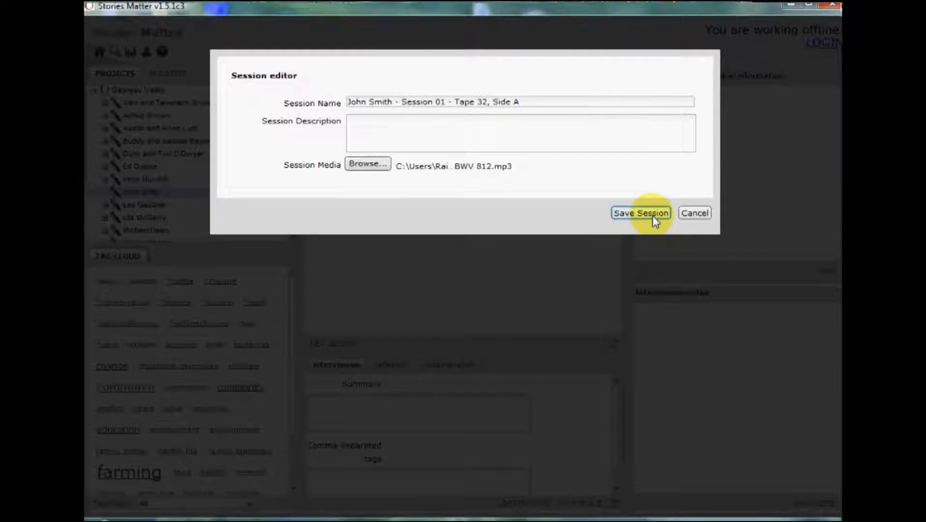
click(654, 217)
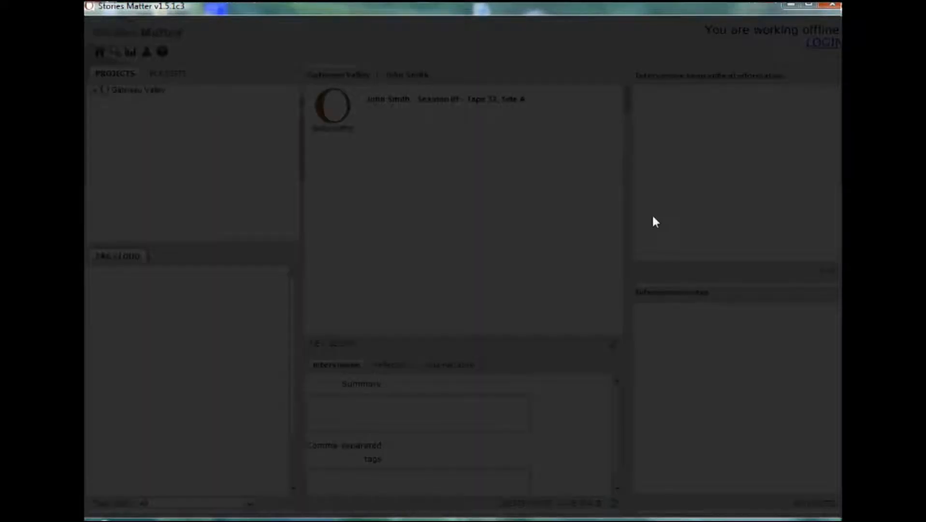
click(654, 217)
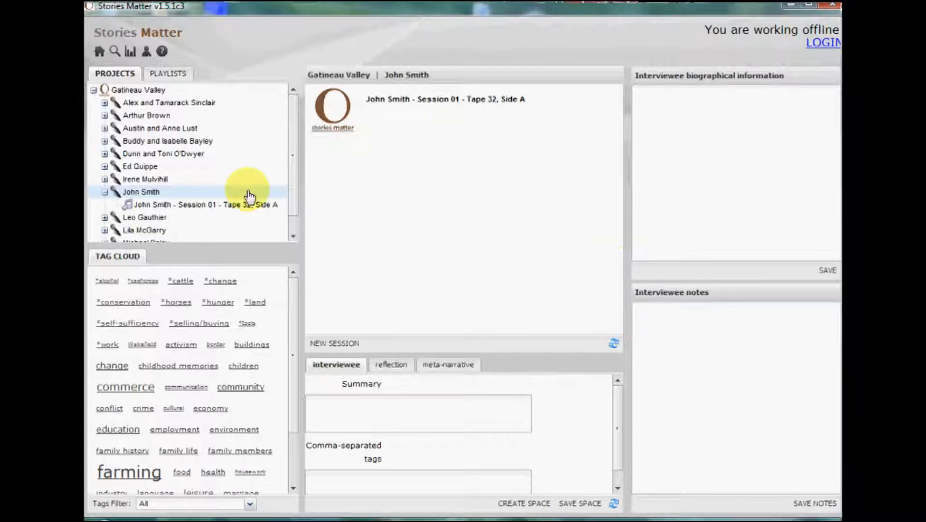
Open the new interviewee's Session 01 - Tape 32, Side A
click(370, 118)
double_click(370, 118)
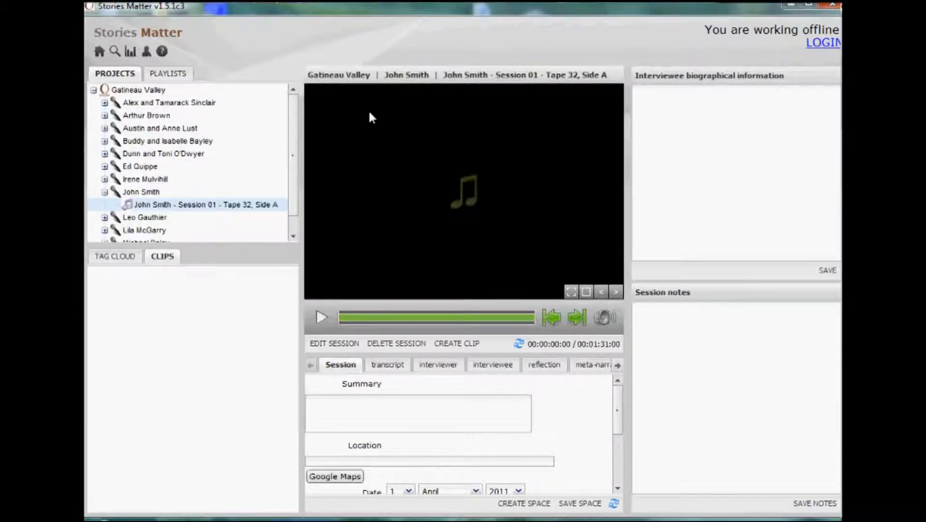
click(320, 348)
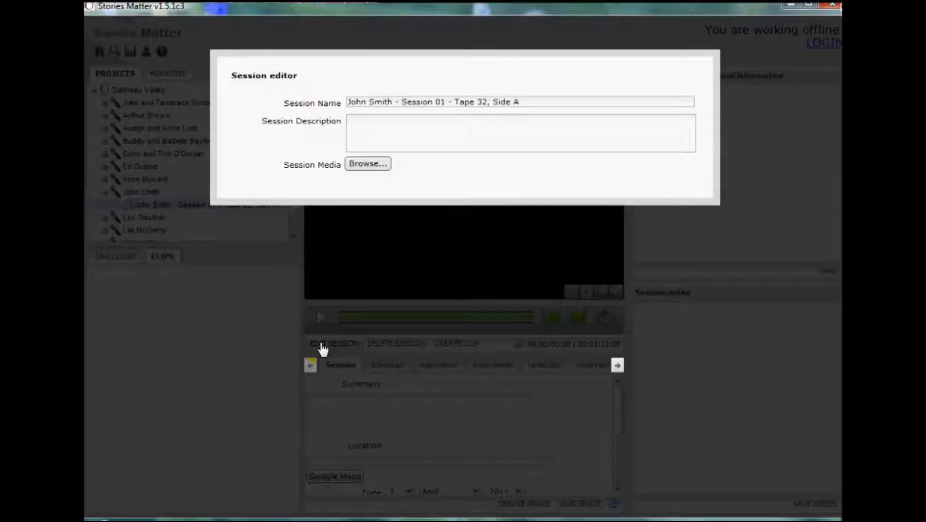
click(375, 172)
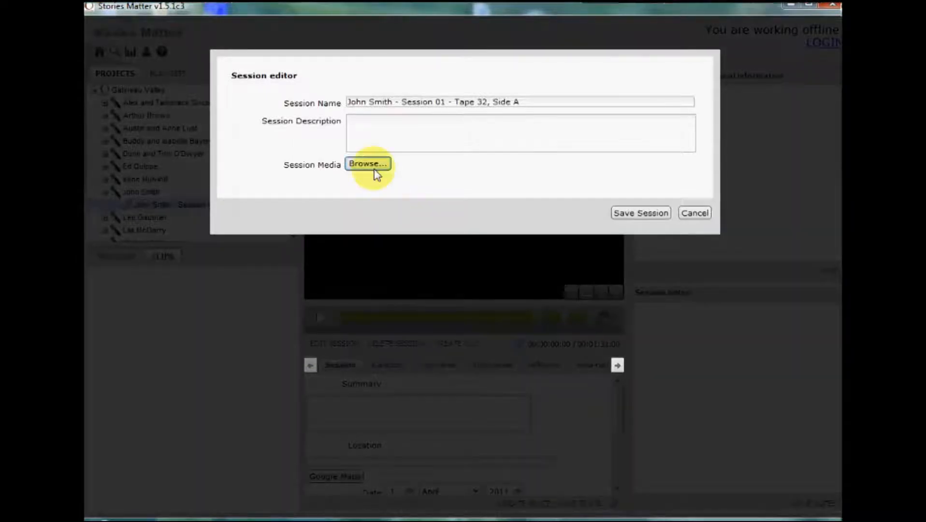
click(706, 214)
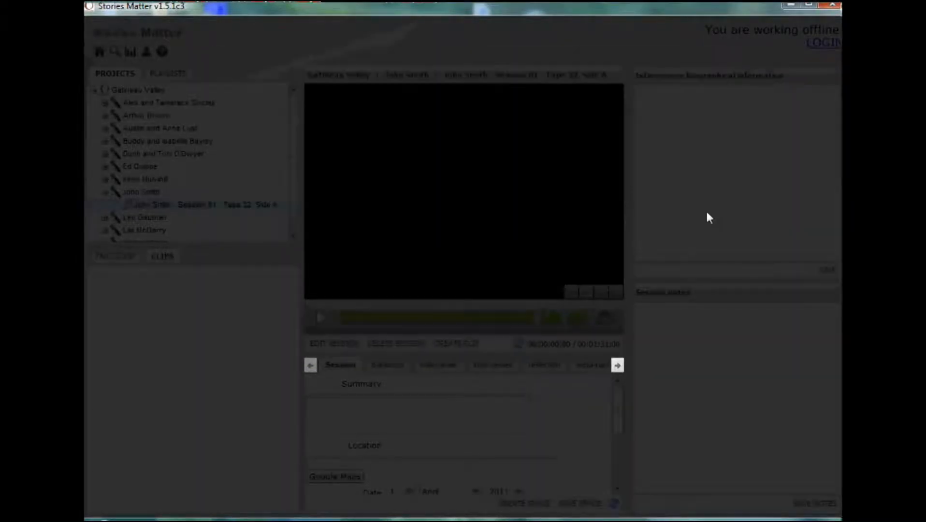
click(707, 218)
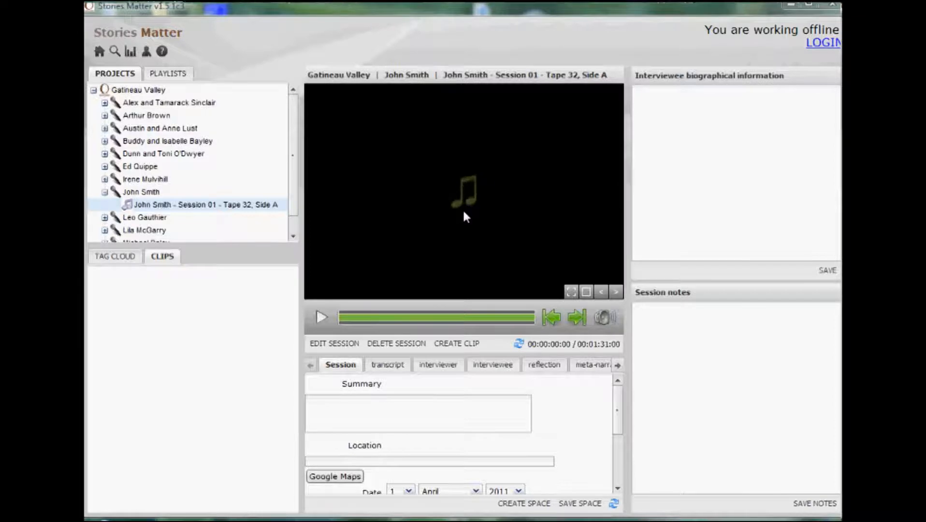
Move the session playhead to 00:00:14:00 and mark it as the clip's end point
click(320, 319)
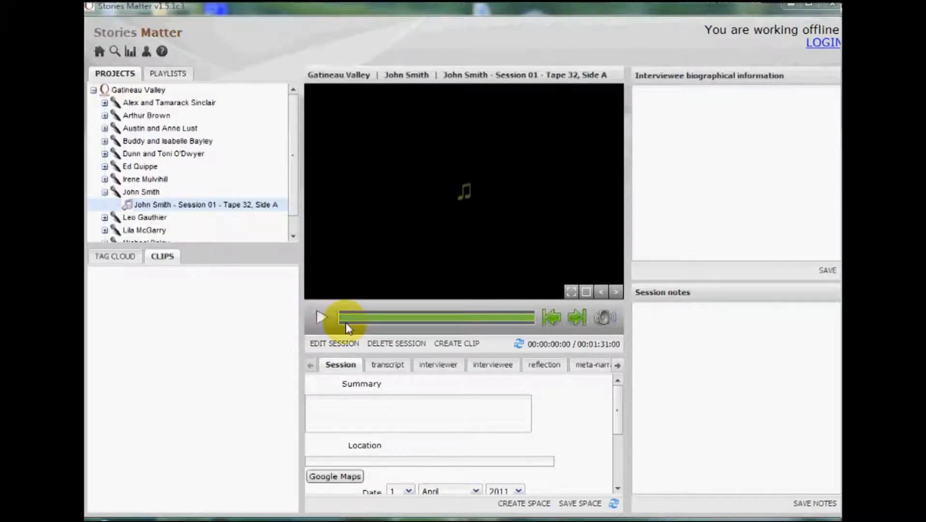
click(369, 329)
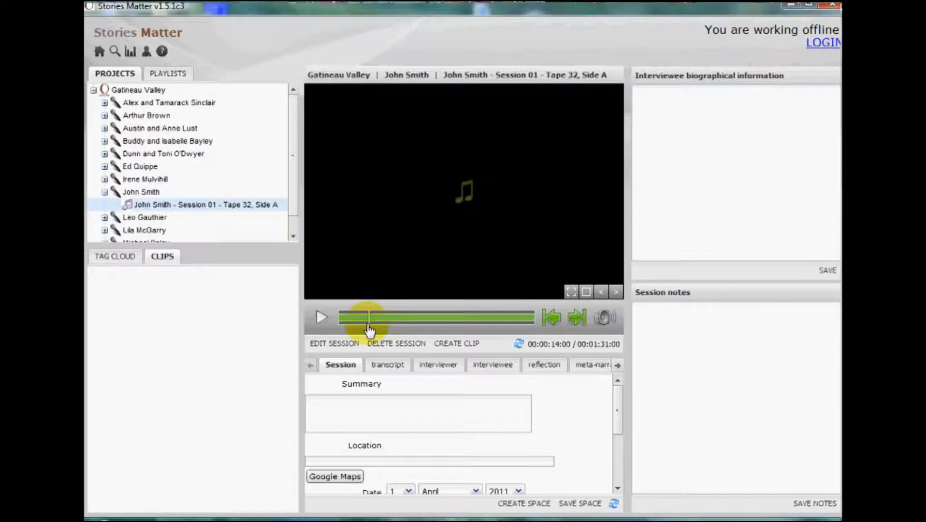
click(578, 318)
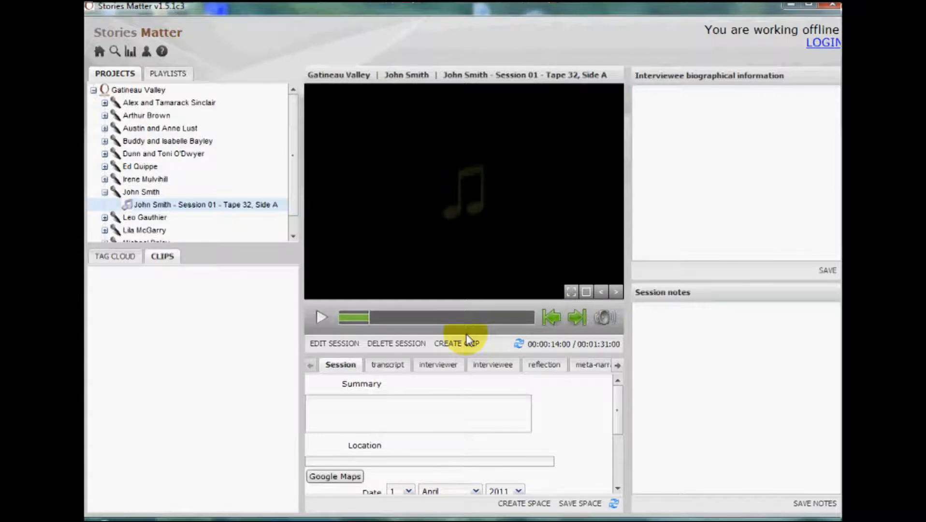
Create and save a clip named Family from the marked range, with the tags "family history,farming"
click(461, 347)
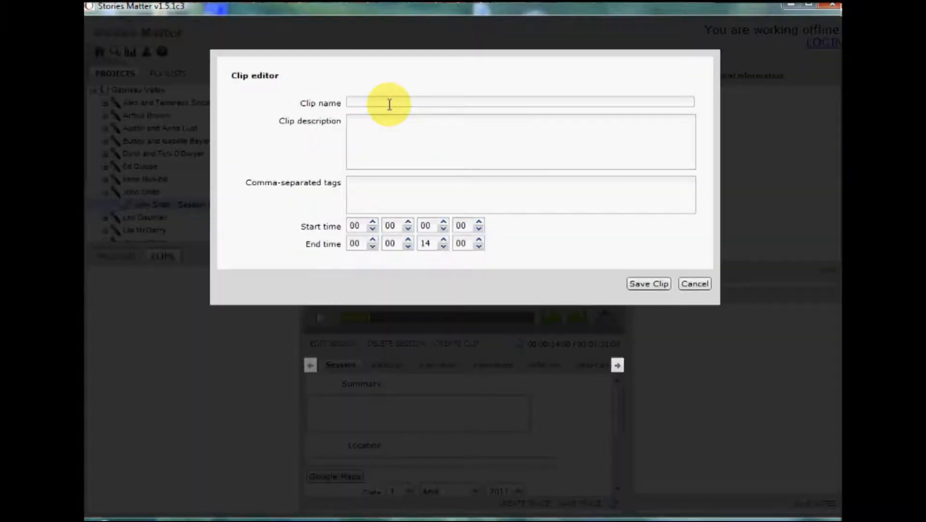
click(389, 104)
text(Fam)
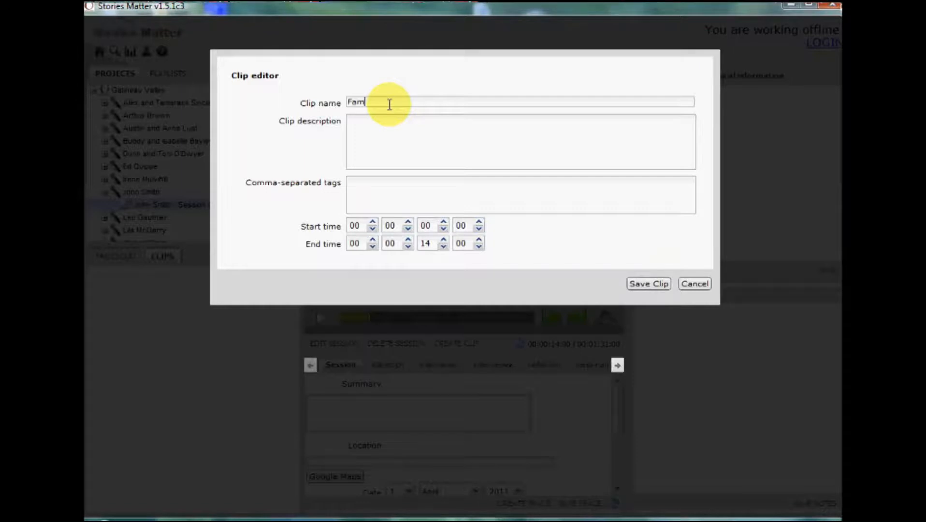
text(ily)
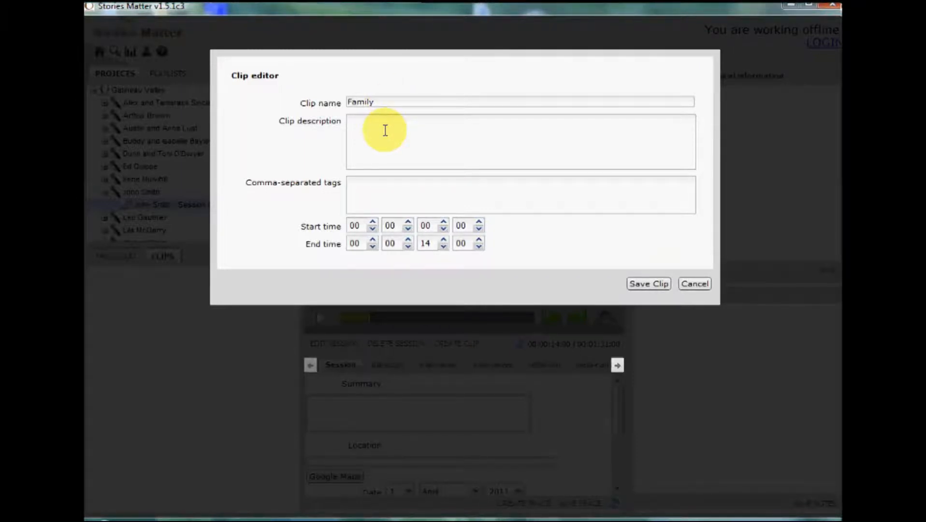
click(366, 198)
text(family )
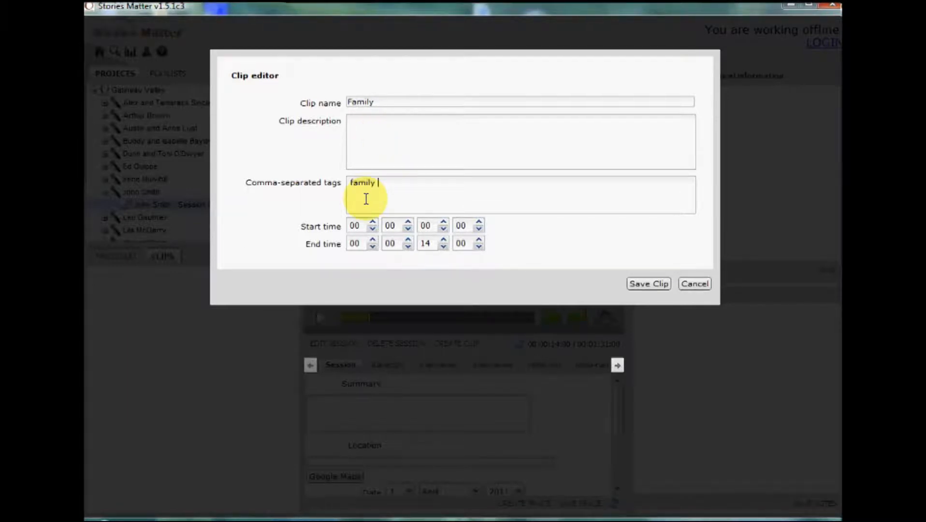
text(history,farming)
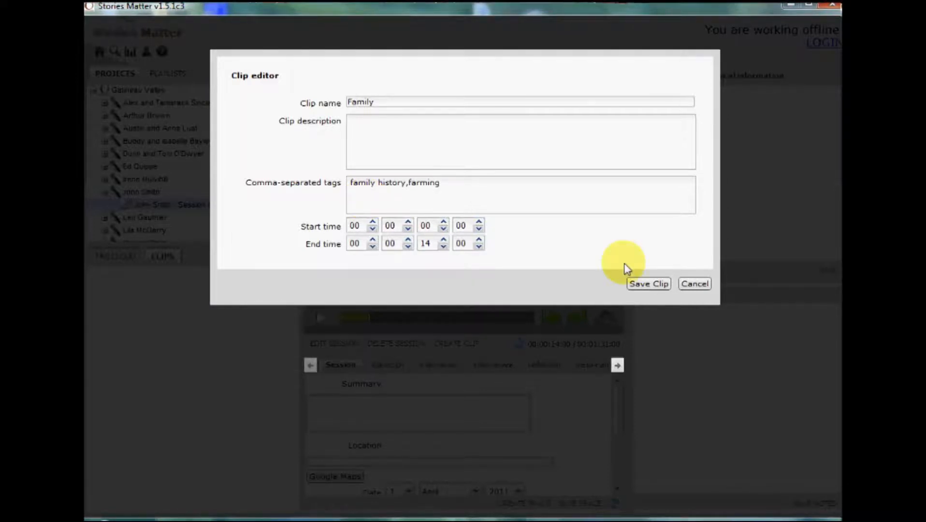
click(640, 287)
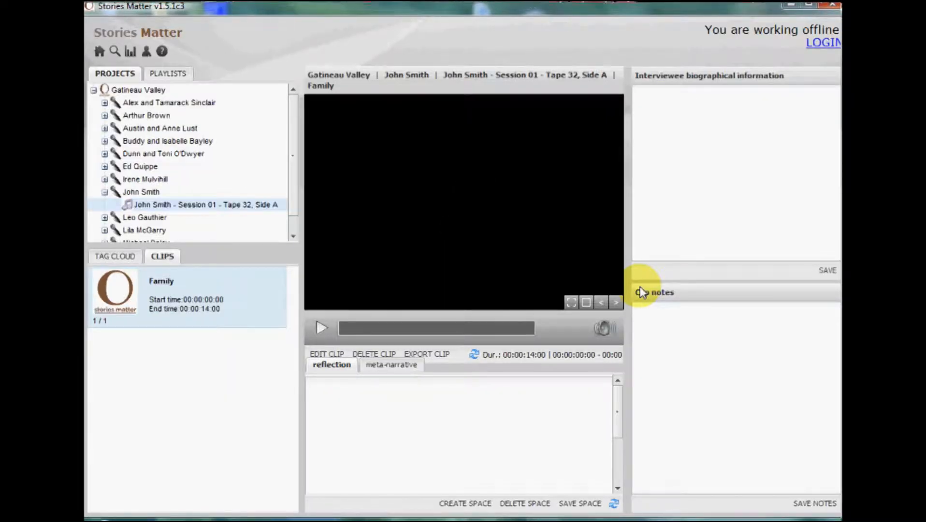
Return to the full session and mark 00:00:14:00 as the start point of a second clip
click(517, 75)
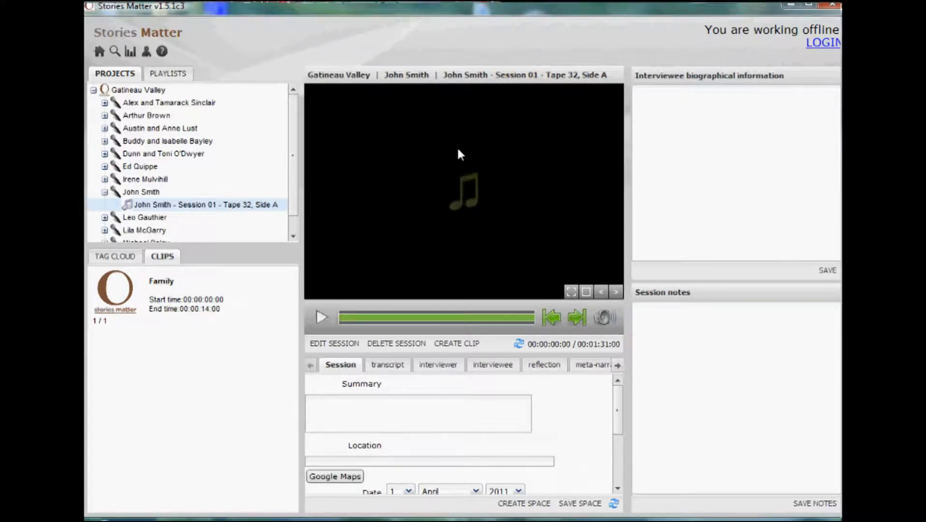
click(345, 318)
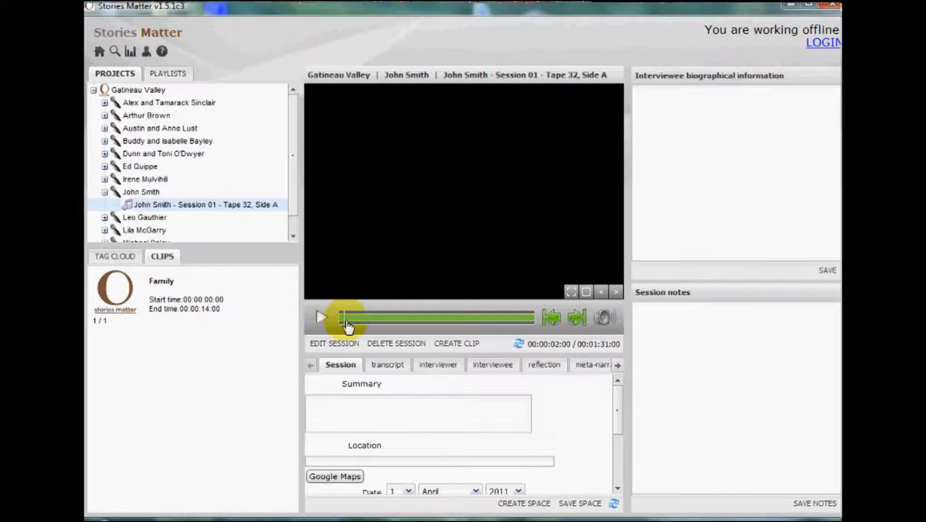
click(356, 319)
click(373, 323)
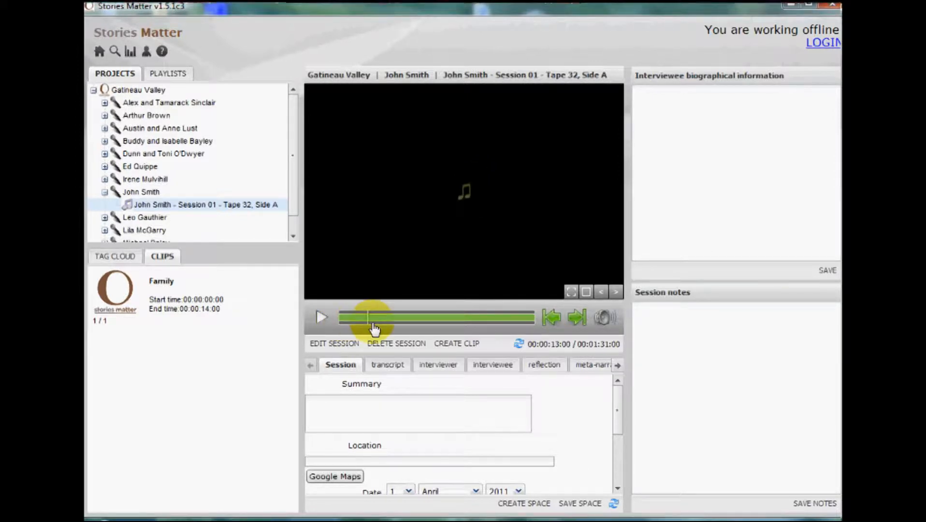
click(372, 323)
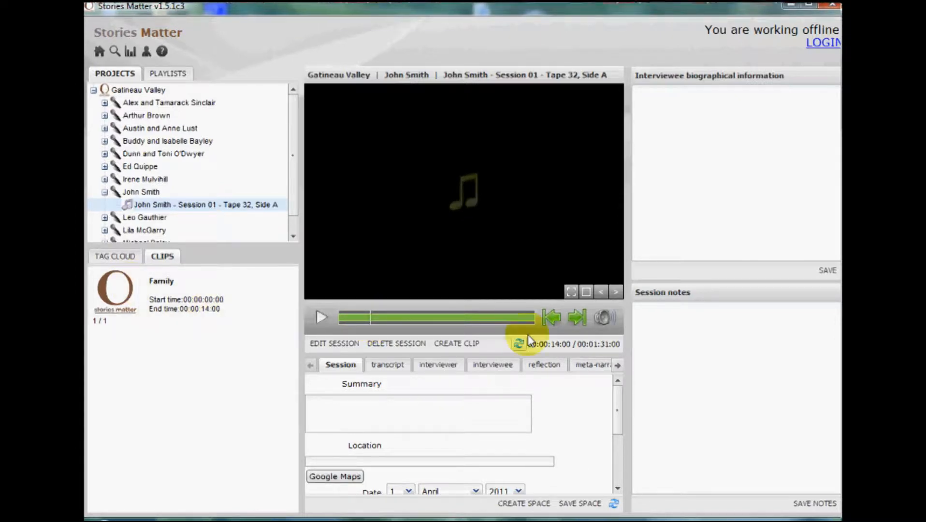
click(551, 320)
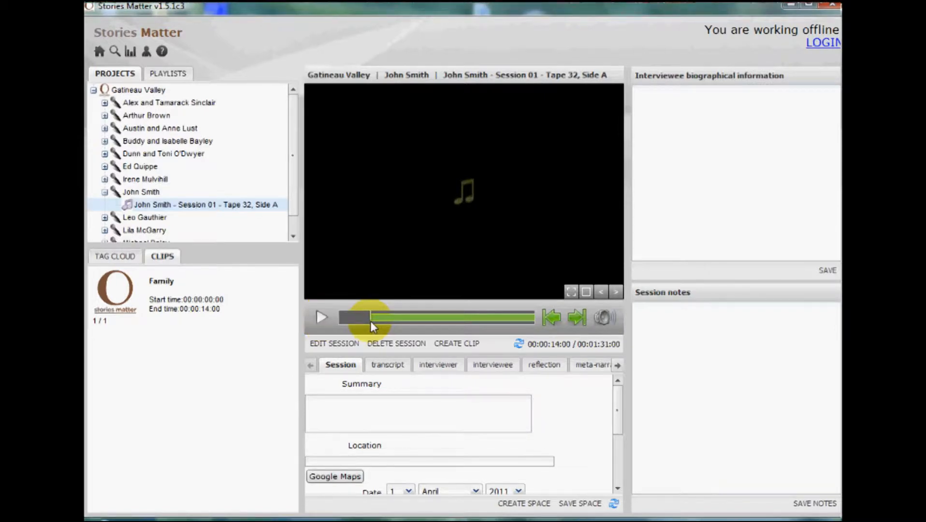
Move the playhead to 00:00:29:00 and try to mark it as the second clip's end point
click(397, 324)
click(584, 325)
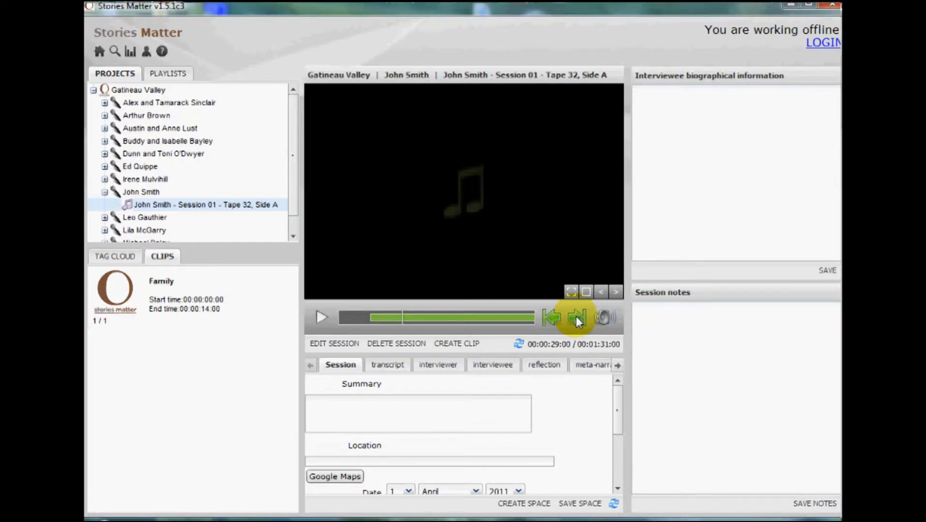
click(693, 343)
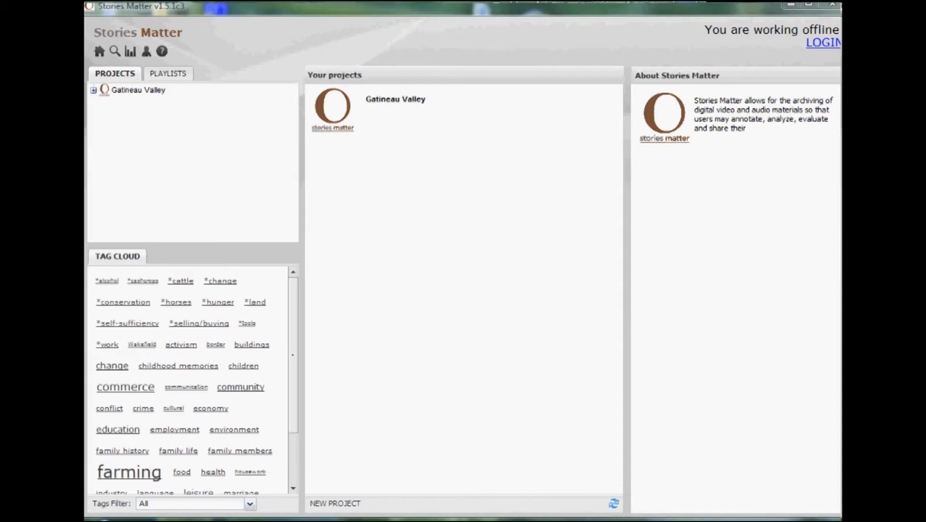
Open the About Stories Matter page and look at the options for copying the manuals to the desktop
click(160, 53)
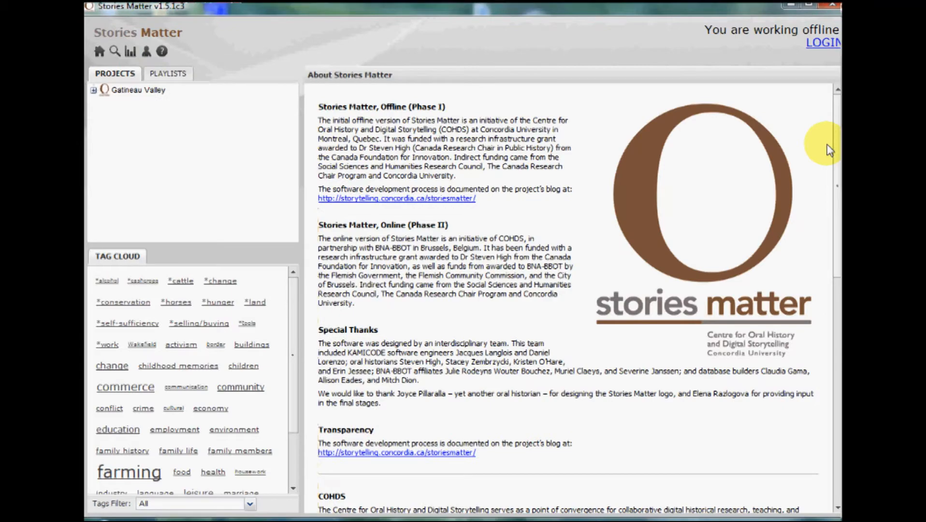
drag(838, 164, 836, 397)
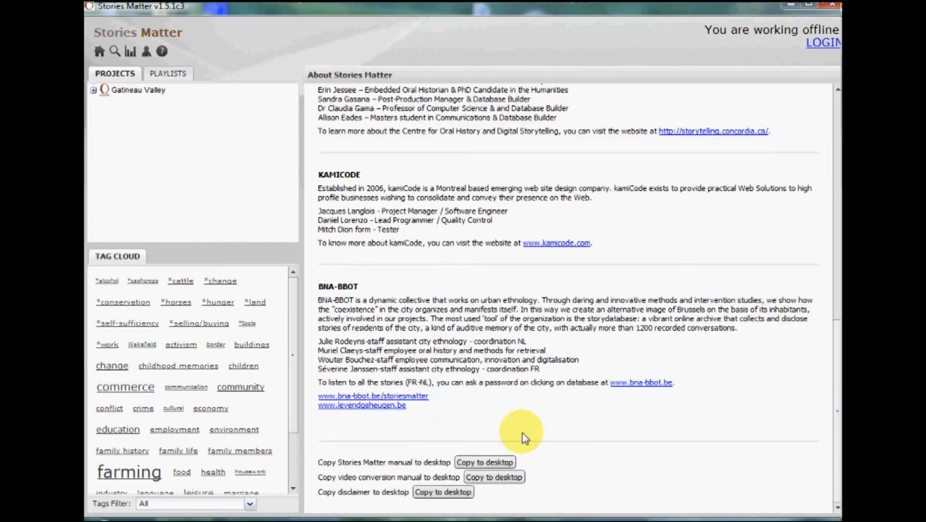